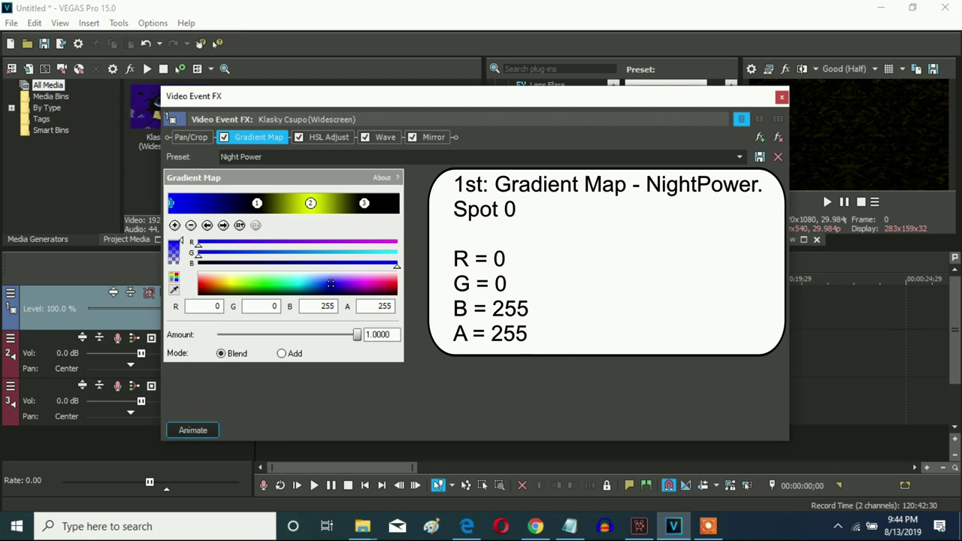
# - Examine the colour and alpha values of Gradient Map spots 1, 2 and 3 in the Night Power preset
pyautogui.click(257, 203)
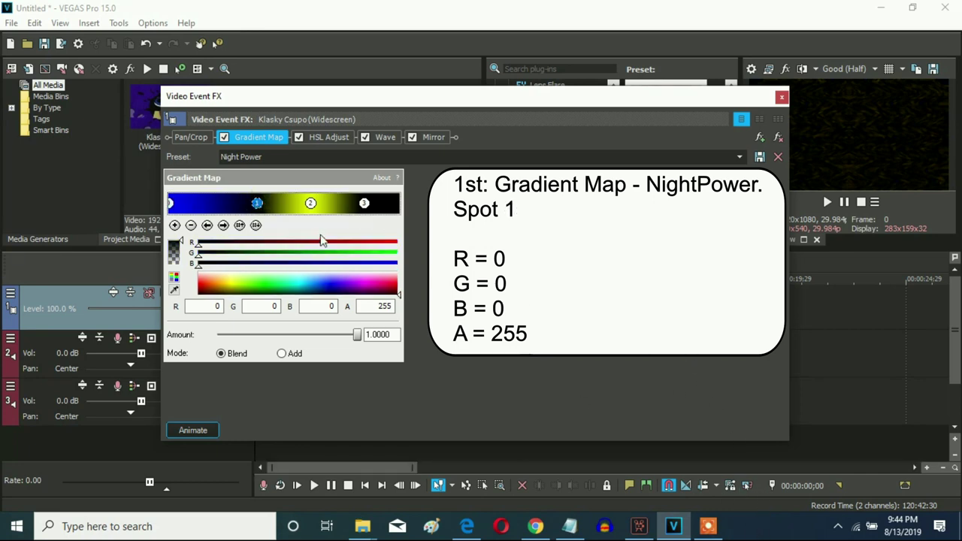
pyautogui.click(311, 203)
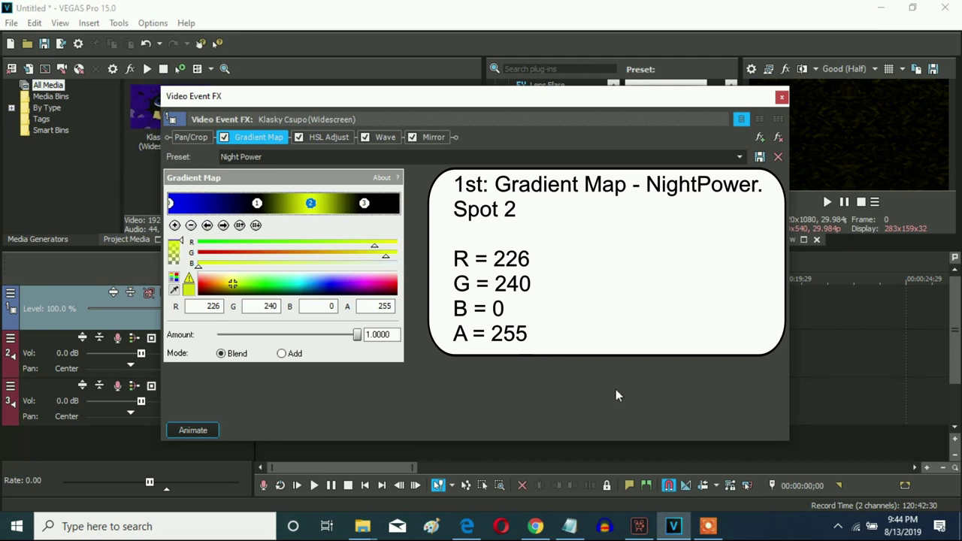
pyautogui.click(365, 204)
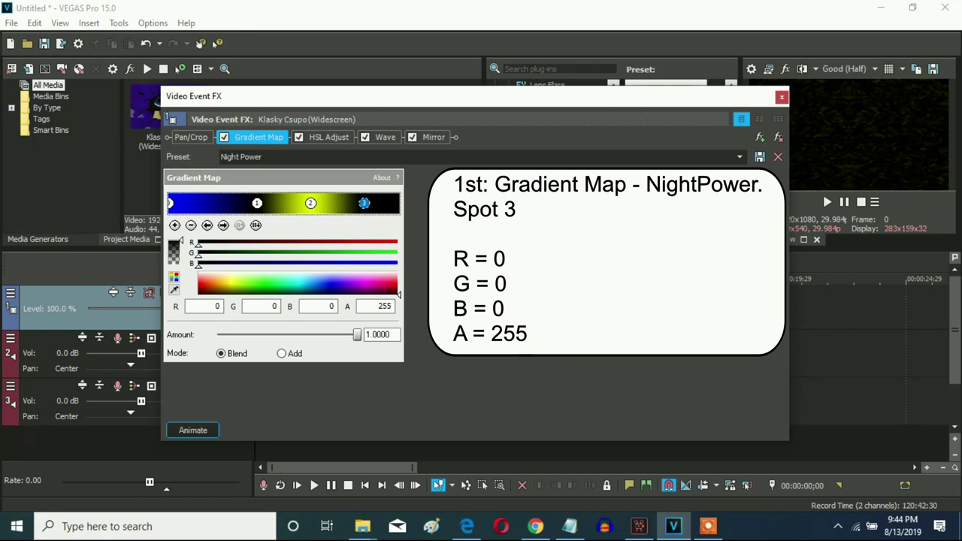
# - Review the HSL Adjust, Wave and Mirror settings of the Klasky Csupo video event and close its effects window
pyautogui.click(330, 139)
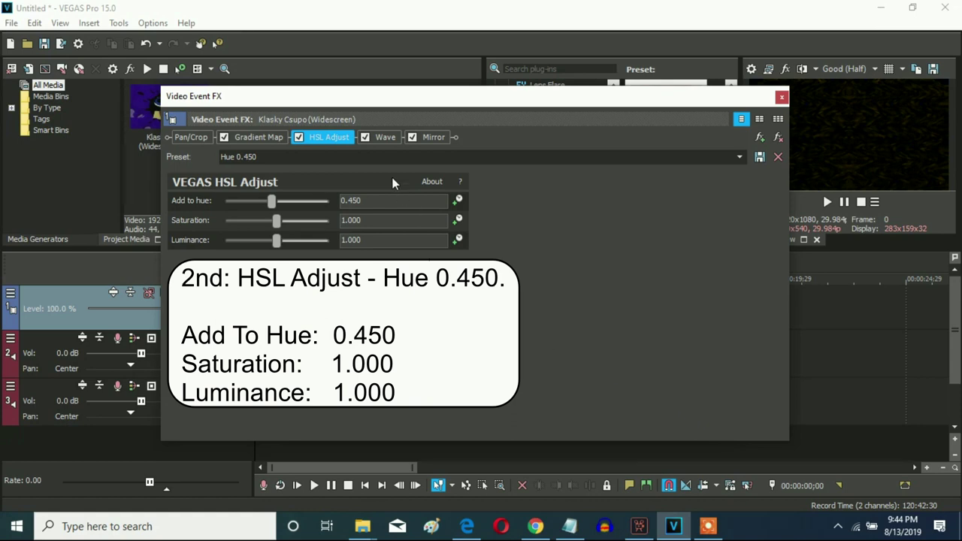
pyautogui.click(385, 138)
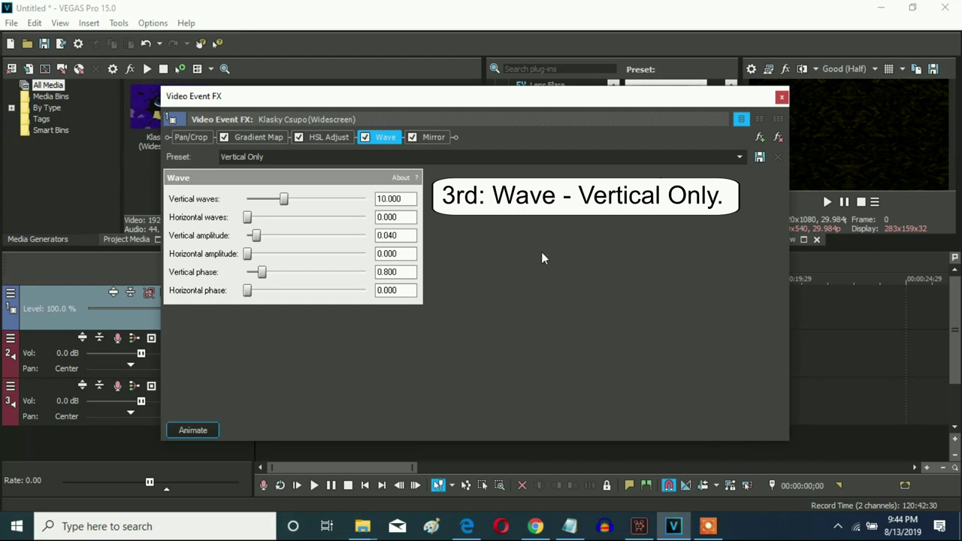
pyautogui.click(434, 138)
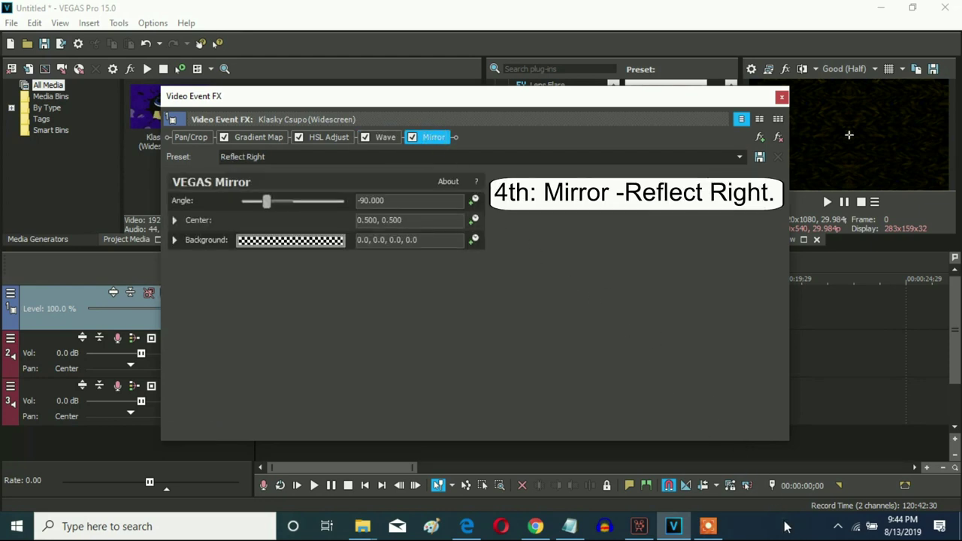
pyautogui.click(782, 98)
# - Check the time stretch and pitch shift properties of the audio event on track 2
pyautogui.rightClick(343, 360)
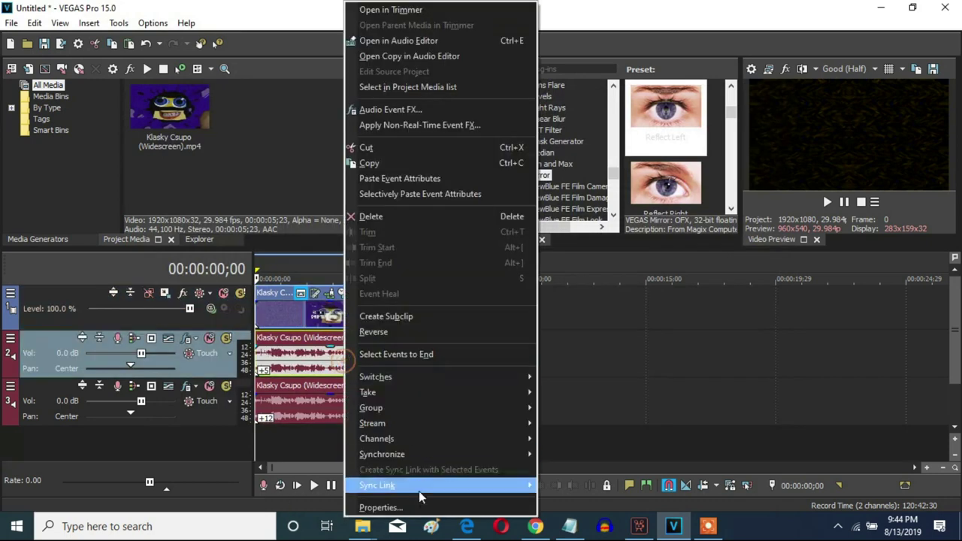
pyautogui.click(381, 508)
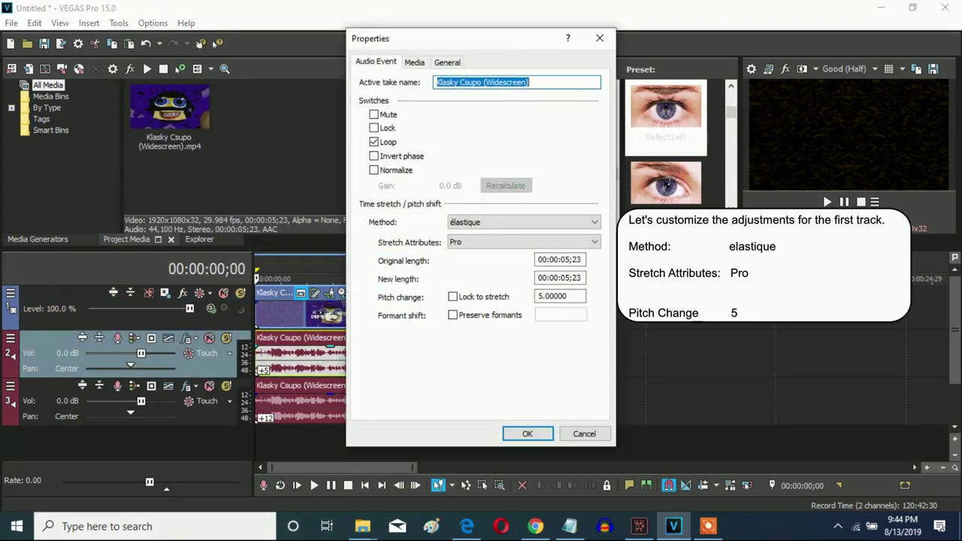
pyautogui.click(527, 434)
# - Check the time stretch and pitch shift properties of the audio event on track 3
pyautogui.rightClick(386, 418)
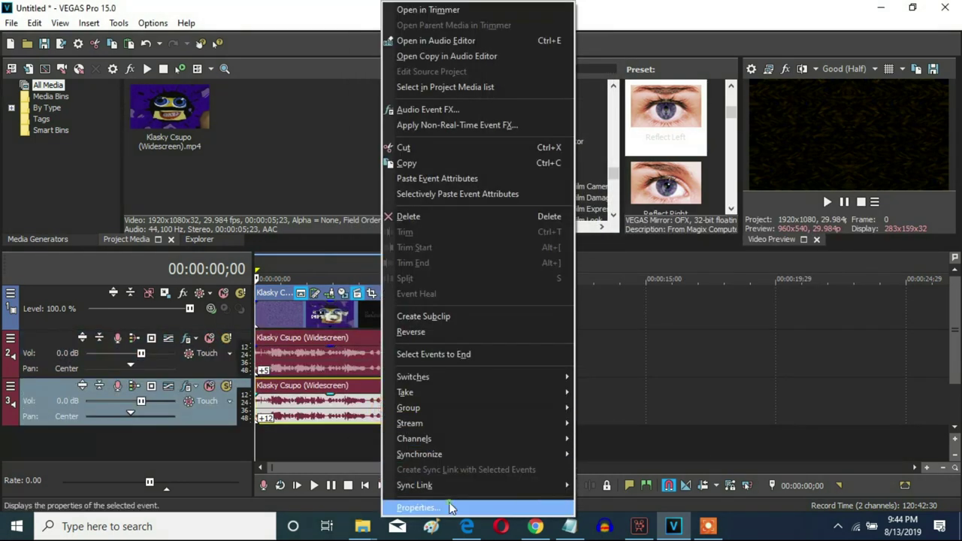
pyautogui.click(383, 508)
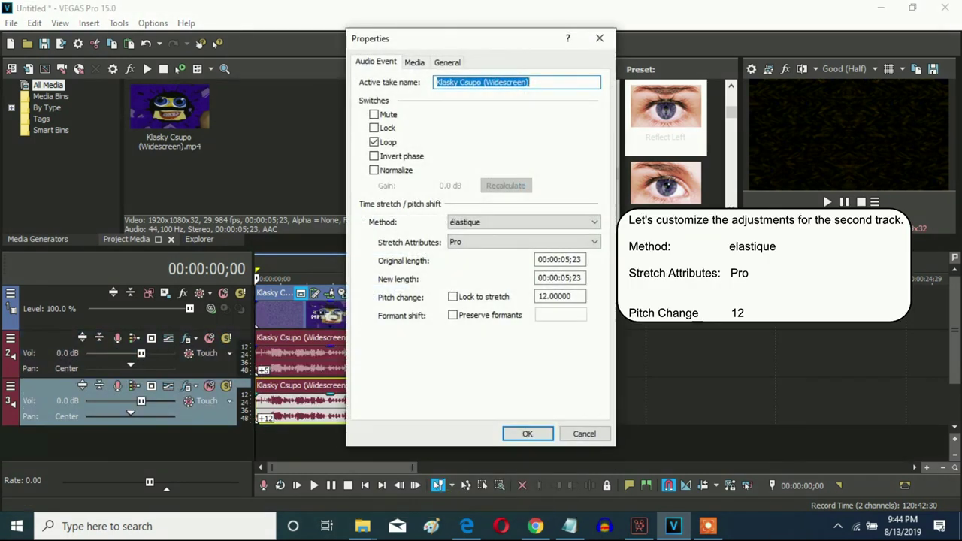
pyautogui.click(528, 435)
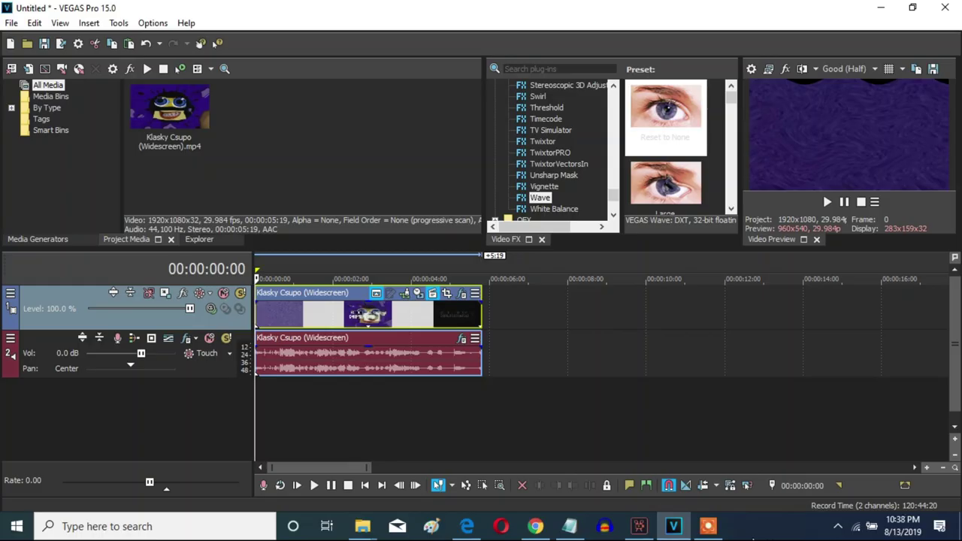
# - Review the Swirl, TV Simulator, Wave, and Brightness and Contrast settings in the video event's effect chain
pyautogui.click(462, 294)
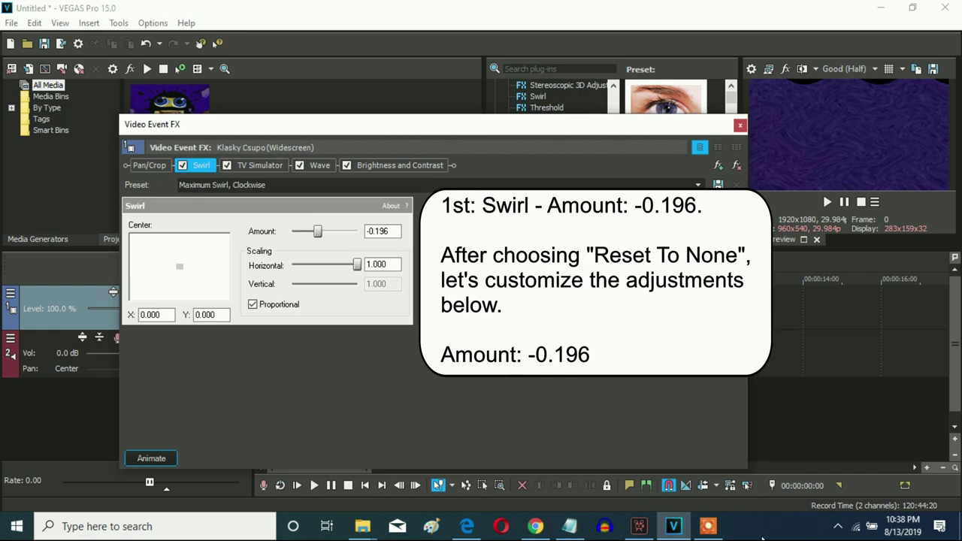
pyautogui.click(268, 162)
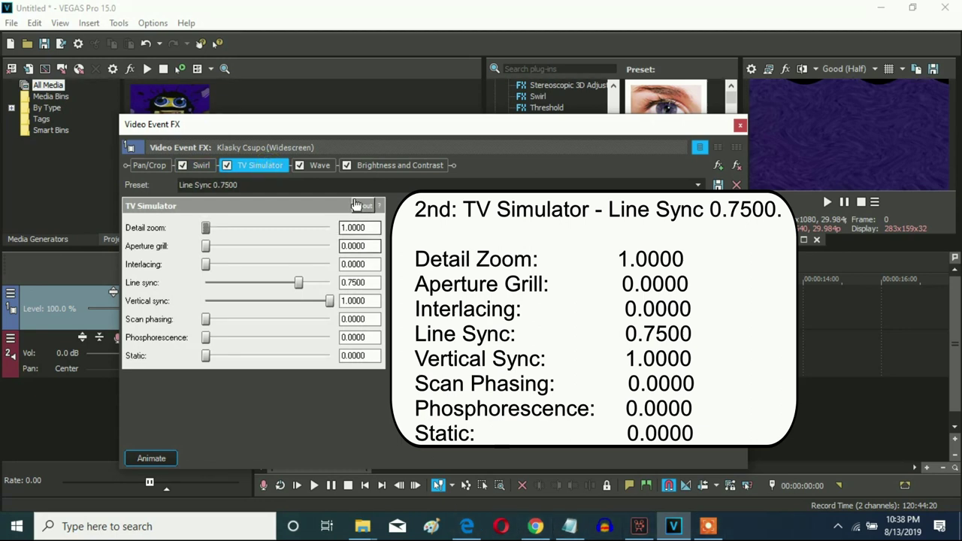
pyautogui.click(319, 166)
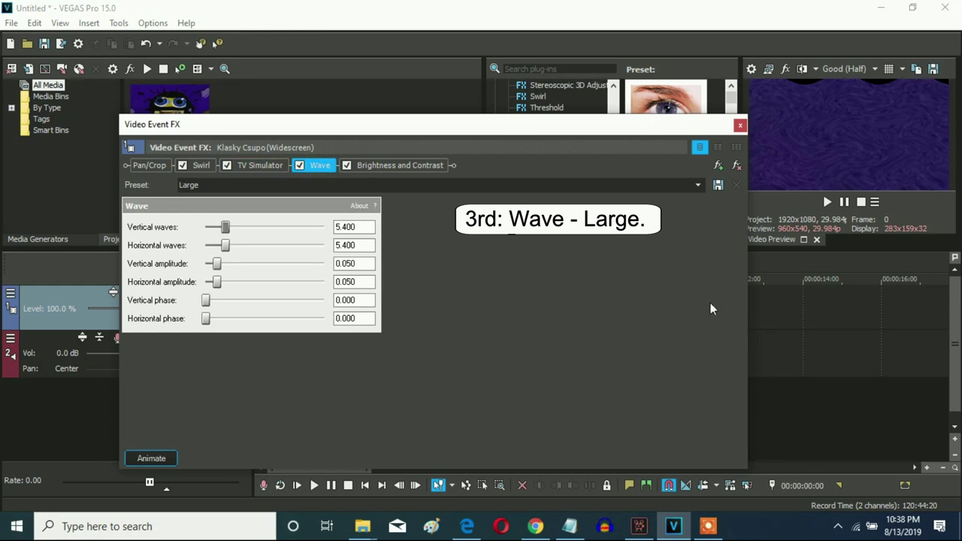
pyautogui.click(422, 167)
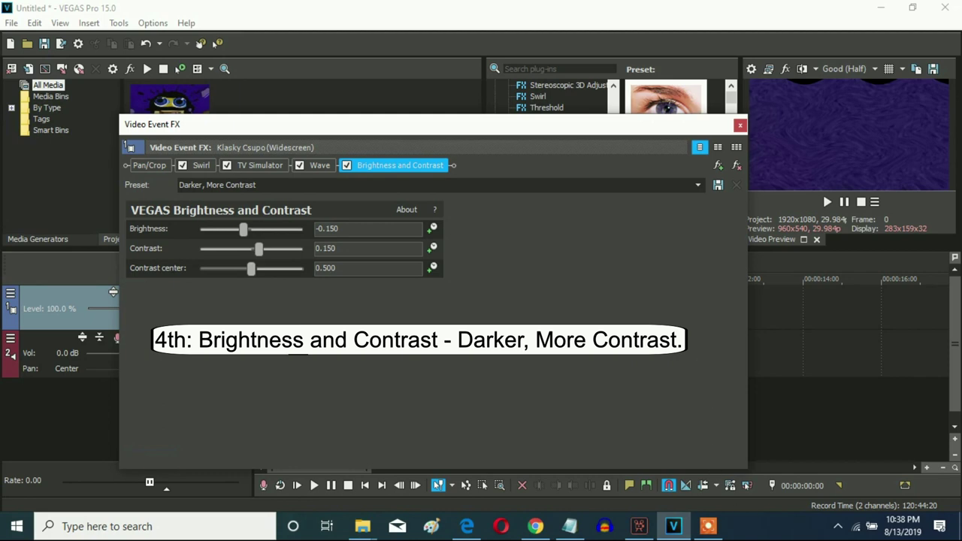
pyautogui.click(739, 125)
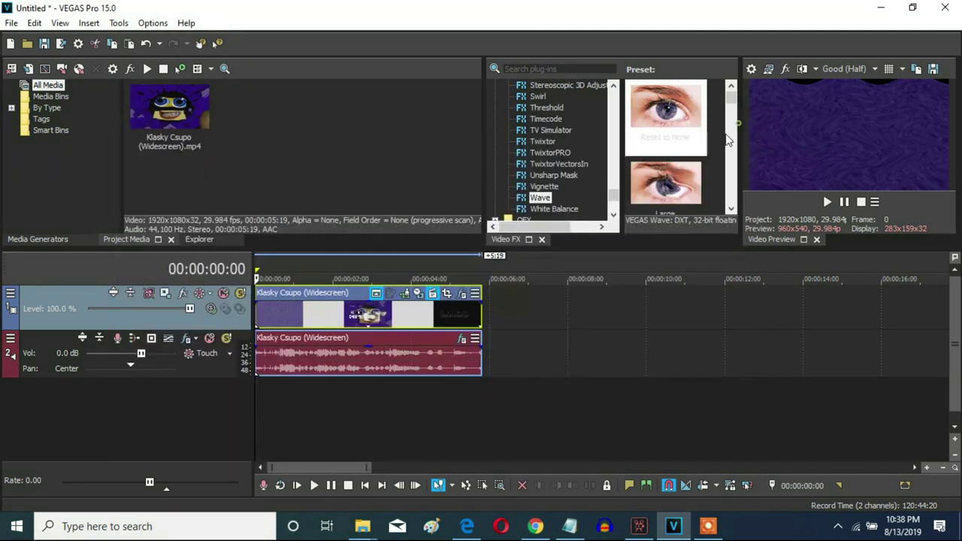
# - Open the audio event's IL Vocodex effect and place its window beside the reference video in the browser
pyautogui.click(462, 339)
pyautogui.click(912, 6)
pyautogui.moveTo(513, 71); pyautogui.dragTo(675, 47)
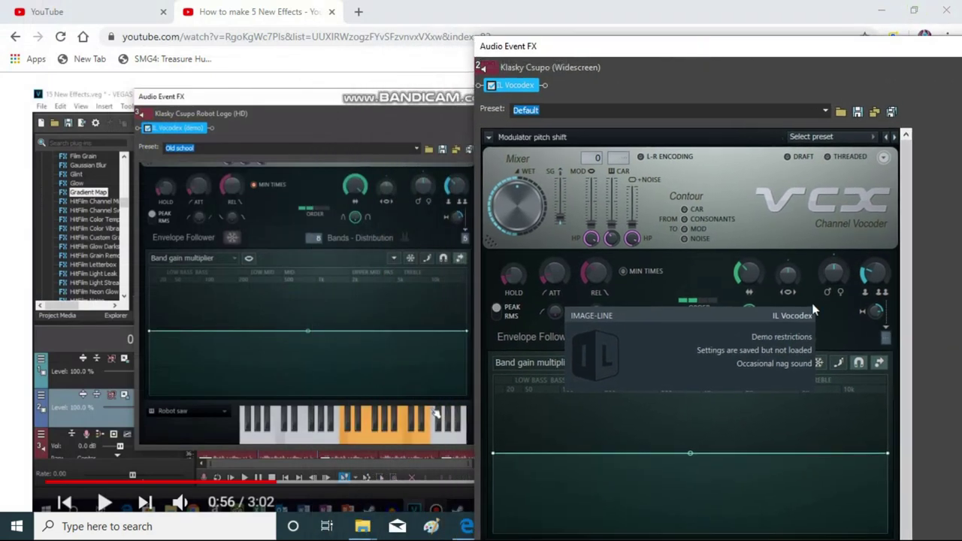
# - Load the Old school preset in IL Vocodex and raise the band width to 400%
pyautogui.click(833, 137)
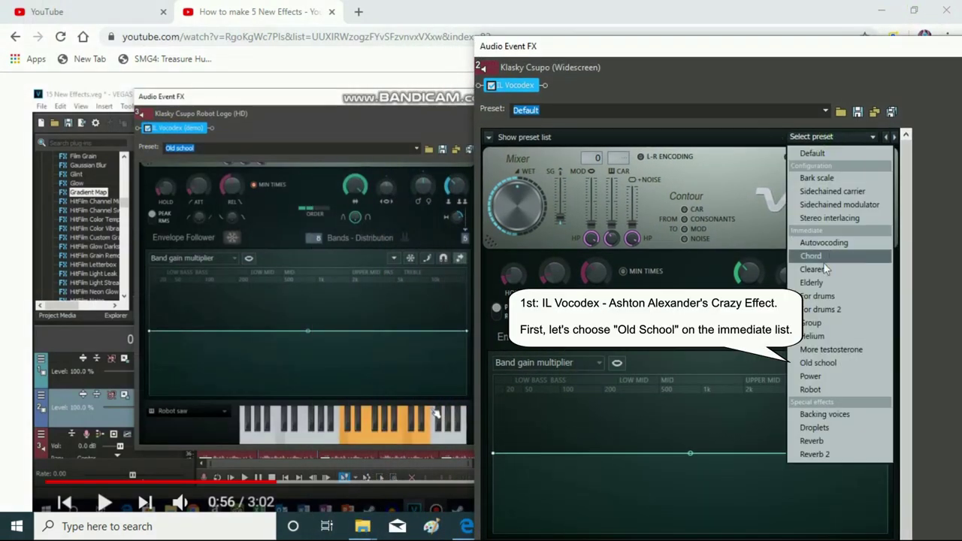
pyautogui.click(825, 361)
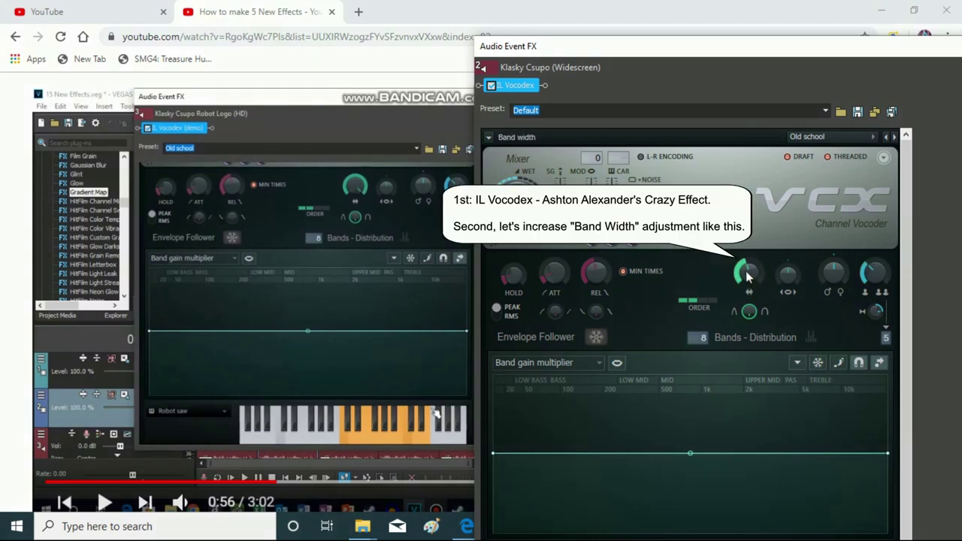
pyautogui.click(746, 270)
pyautogui.moveTo(746, 270); pyautogui.dragTo(750, 267)
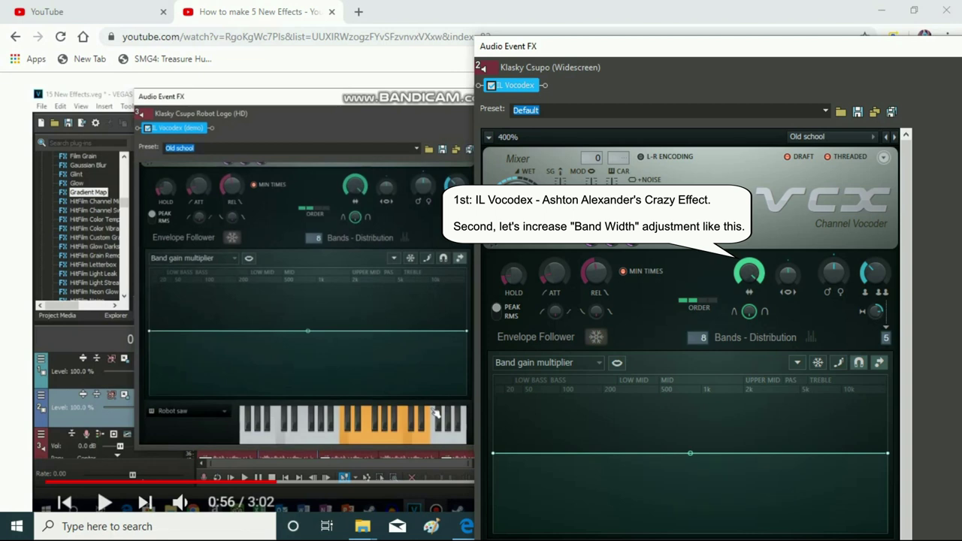
# - Bring the IL Vocodex window back over the browser, move it lower beside the reference video, and reveal its keyboard
pyautogui.click(664, 36)
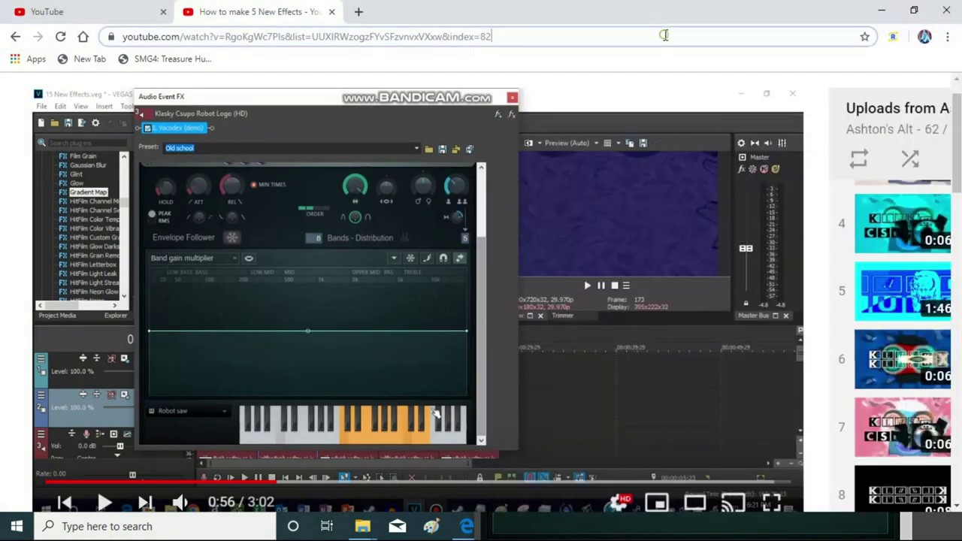
pyautogui.click(463, 525)
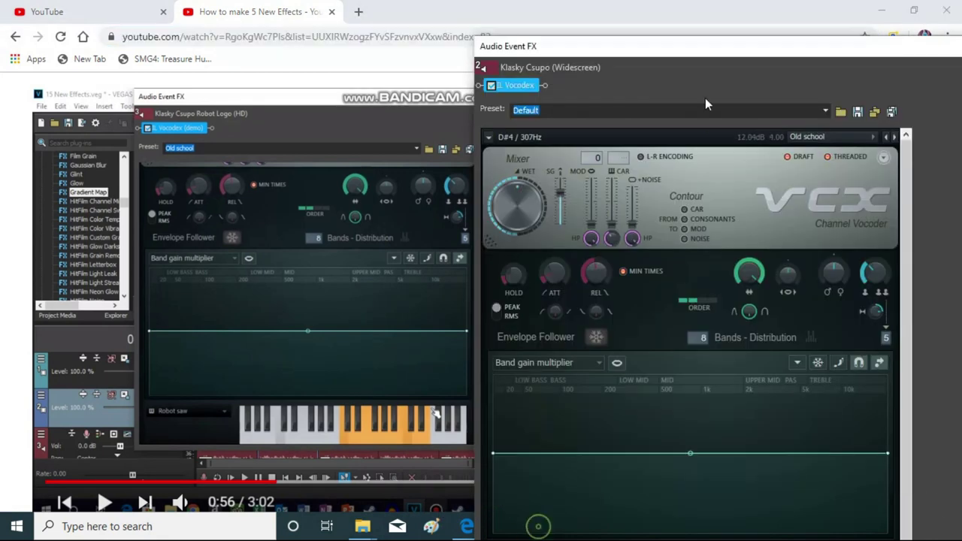
pyautogui.moveTo(682, 36); pyautogui.dragTo(682, 71)
pyautogui.moveTo(827, 63); pyautogui.dragTo(843, 129)
pyautogui.moveTo(919, 301); pyautogui.dragTo(917, 445)
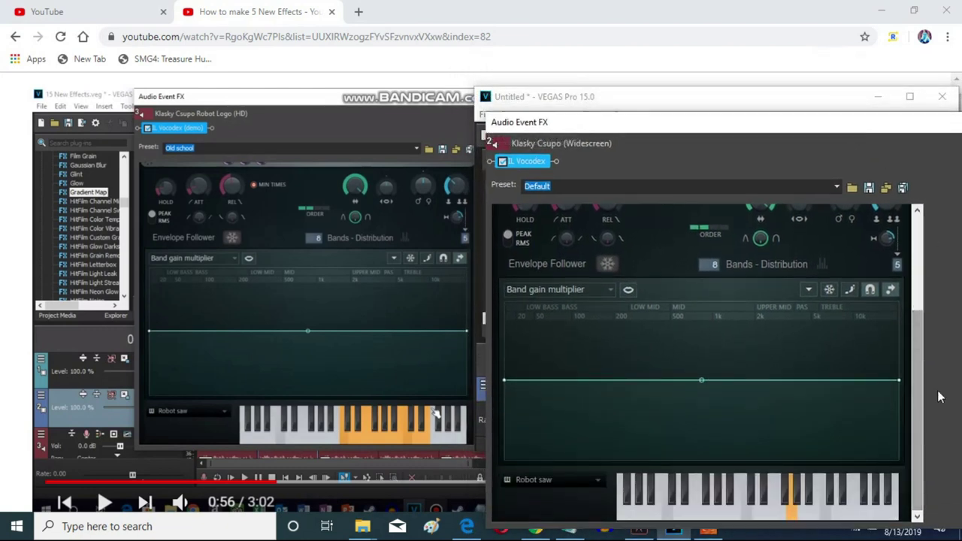
# - Activate additional keys on the IL Vocodex keyboard to match the highlighted key range in the reference video
pyautogui.click(748, 512)
pyautogui.click(765, 512)
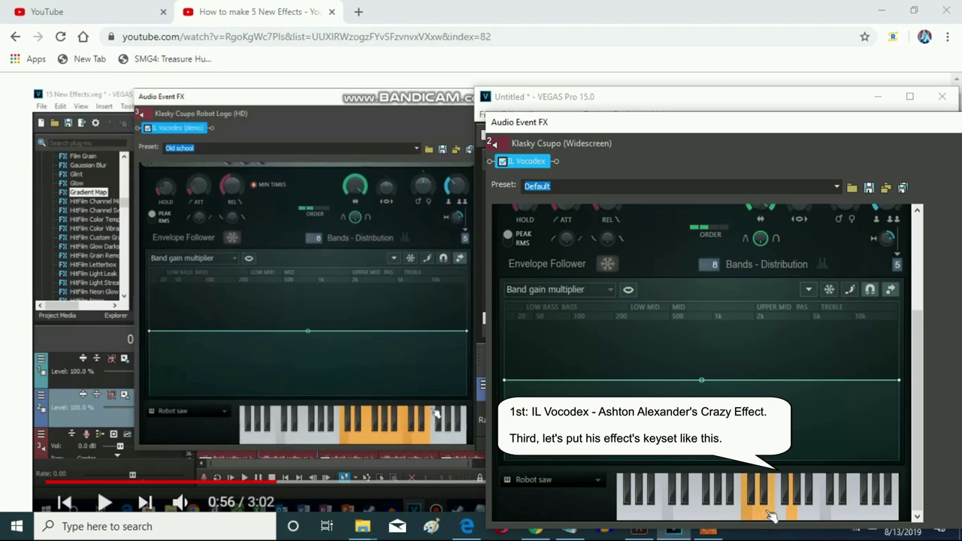
pyautogui.click(784, 516)
pyautogui.click(803, 517)
pyautogui.click(817, 519)
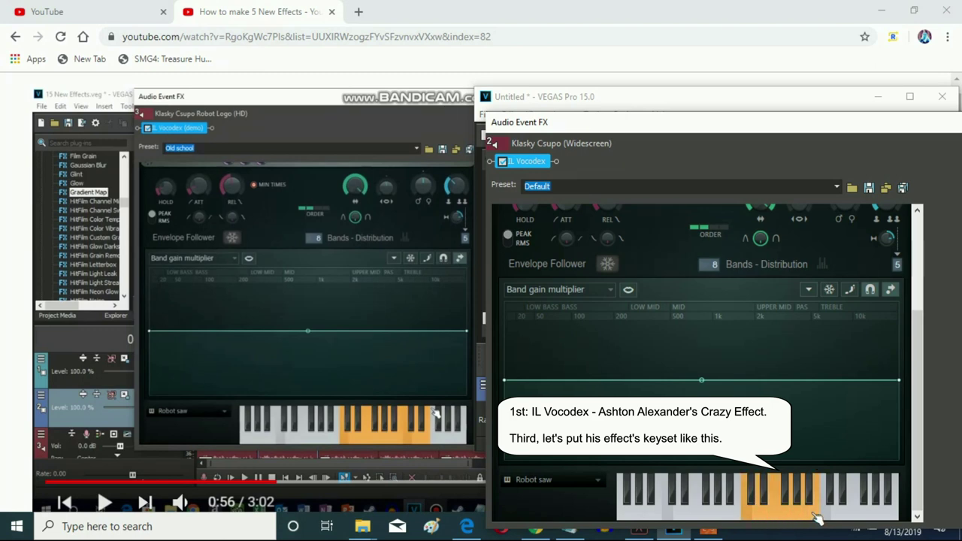
pyautogui.click(826, 519)
pyautogui.click(847, 517)
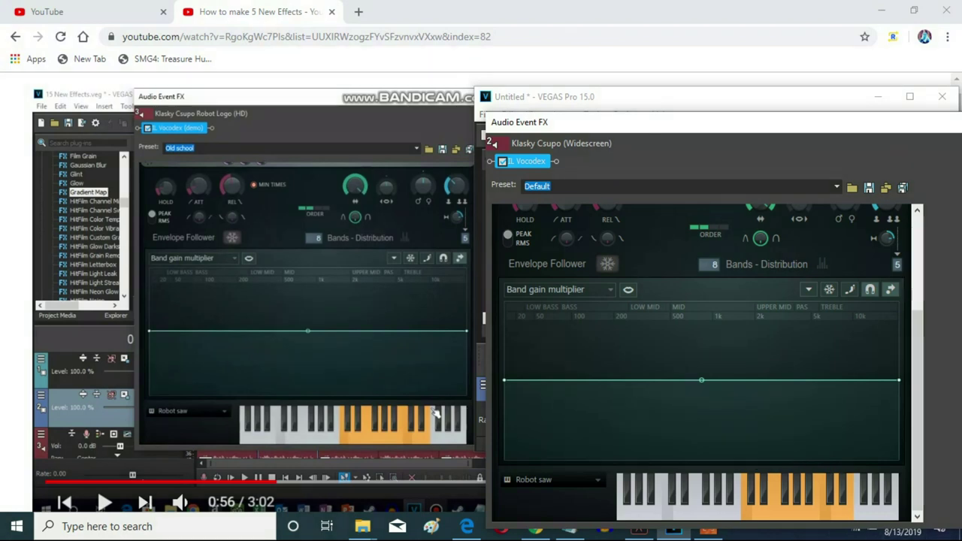
pyautogui.click(569, 503)
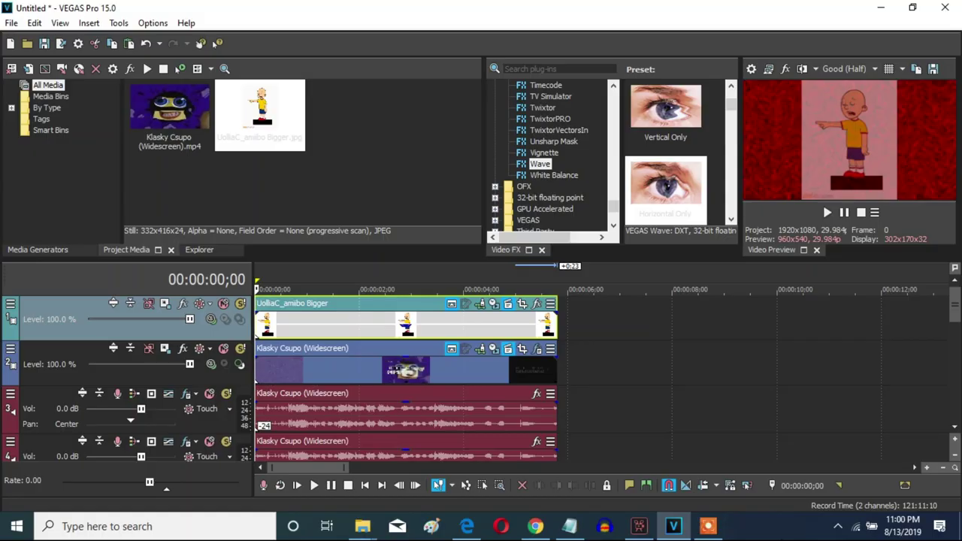
# - Set the opacity of the character image event on the top track to 50%
pyautogui.moveTo(406, 310); pyautogui.dragTo(406, 331)
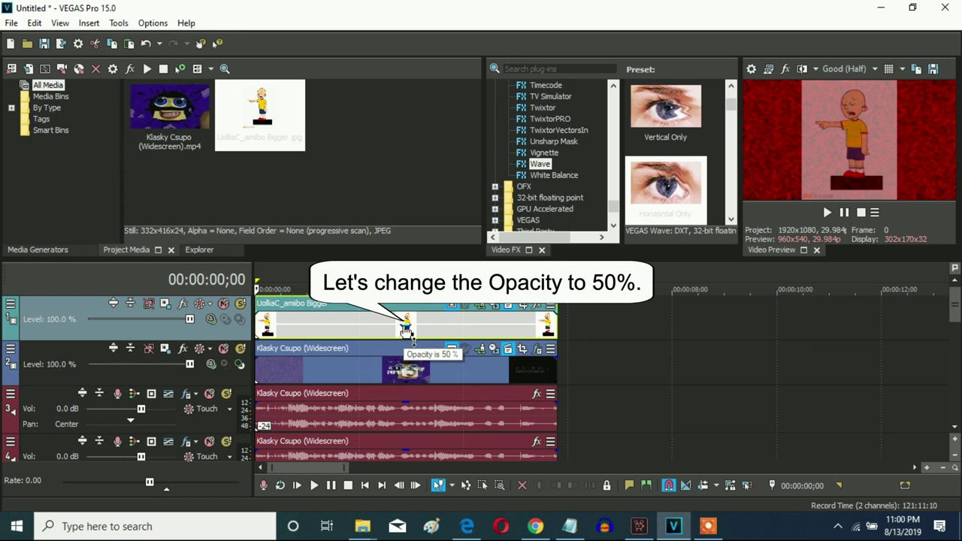
# - Review the Gradient Map colour spots and Wave settings of the Klasky Csupo video event on track 2
pyautogui.click(537, 348)
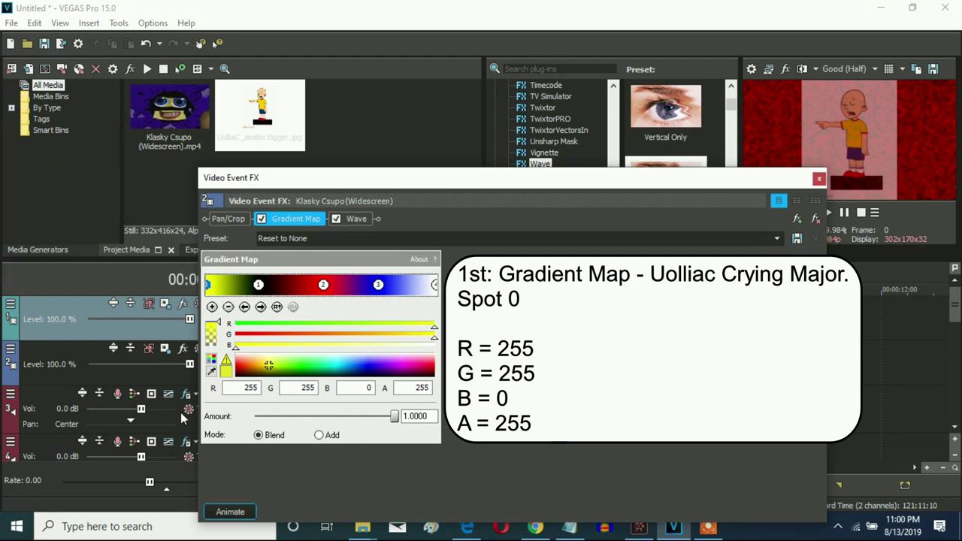
pyautogui.click(257, 284)
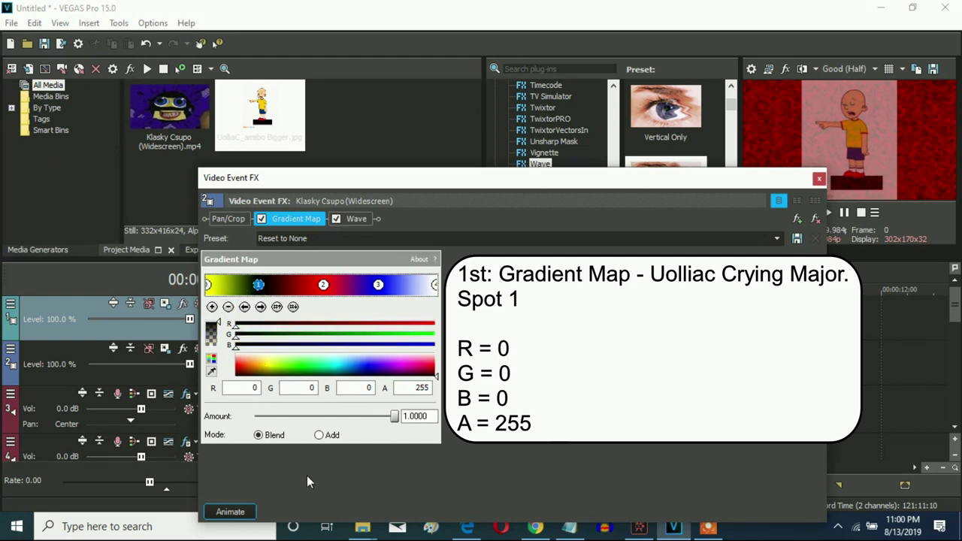
pyautogui.click(324, 285)
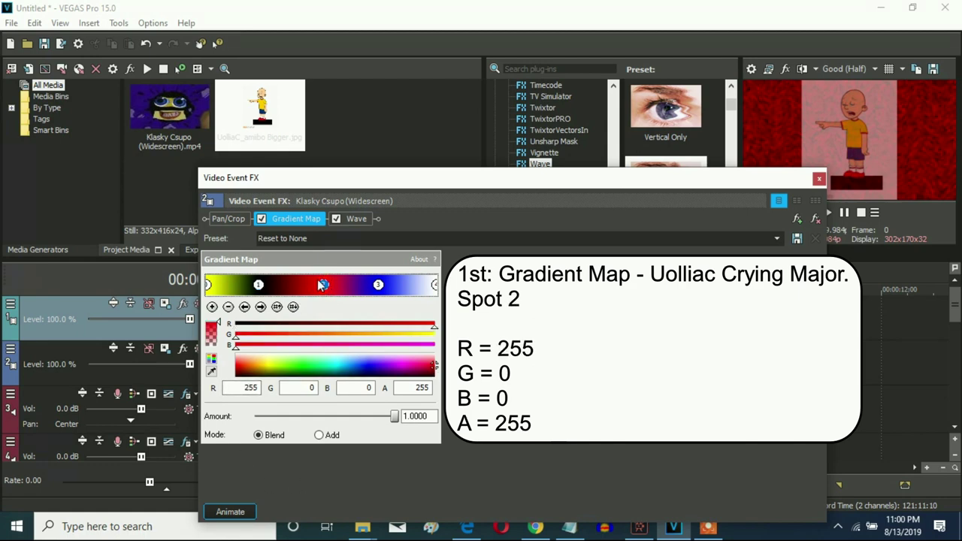
pyautogui.click(378, 285)
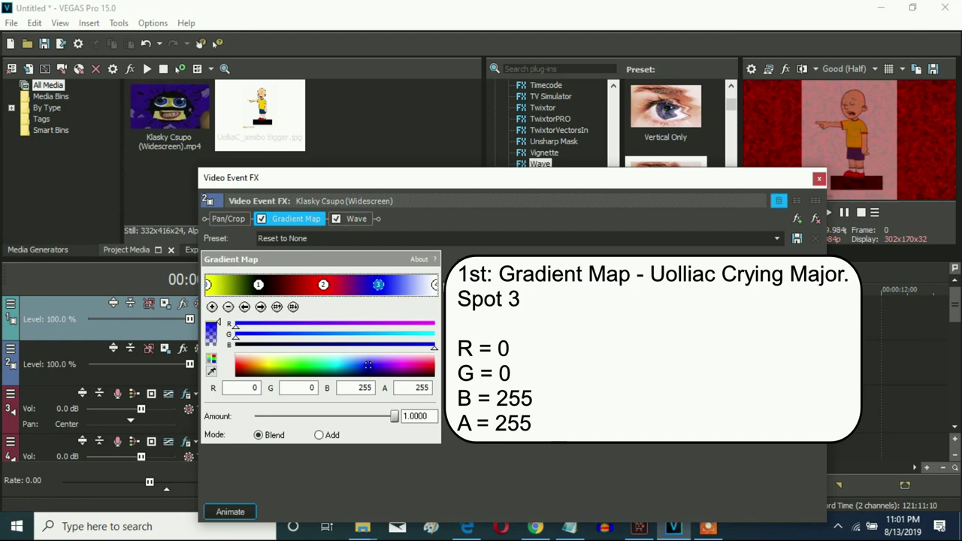
pyautogui.click(434, 285)
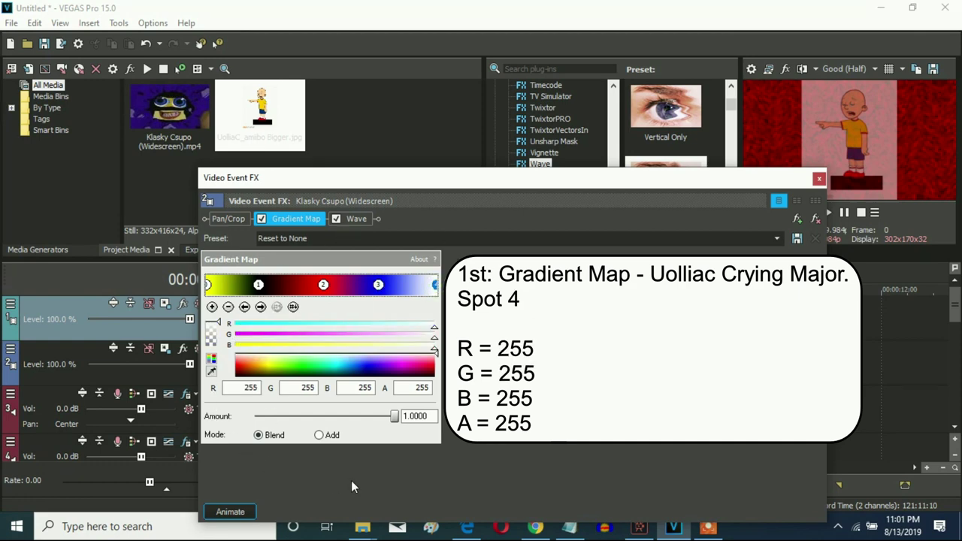
pyautogui.click(358, 220)
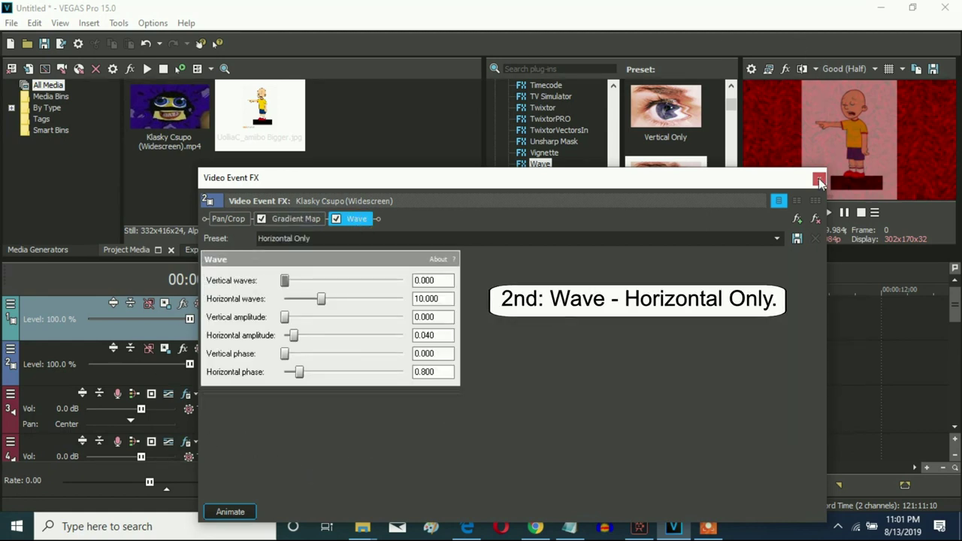
pyautogui.click(820, 181)
# - Check the time stretch and pitch shift properties of the Klasky Csupo audio events on tracks 3 and 4
pyautogui.click(431, 414)
pyautogui.rightClick(410, 414)
pyautogui.click(457, 507)
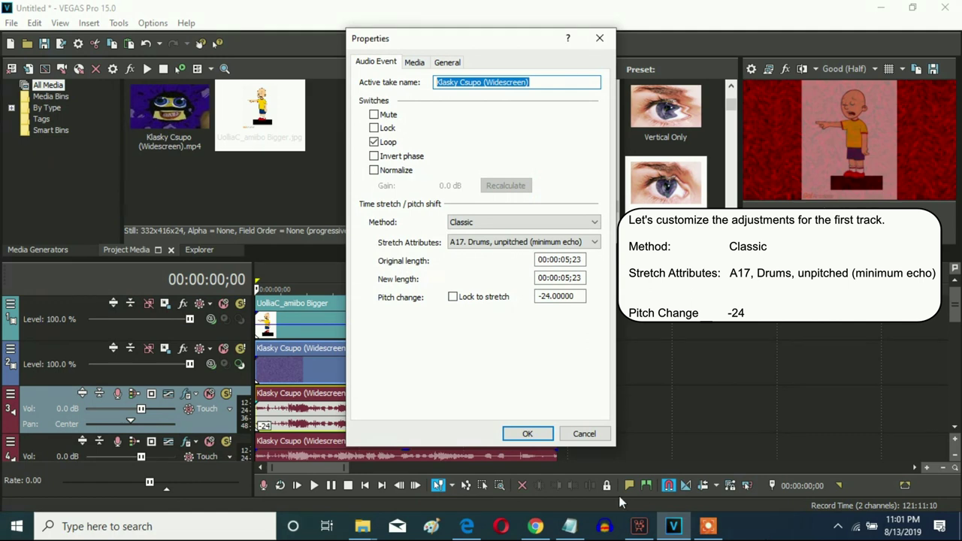
pyautogui.click(526, 433)
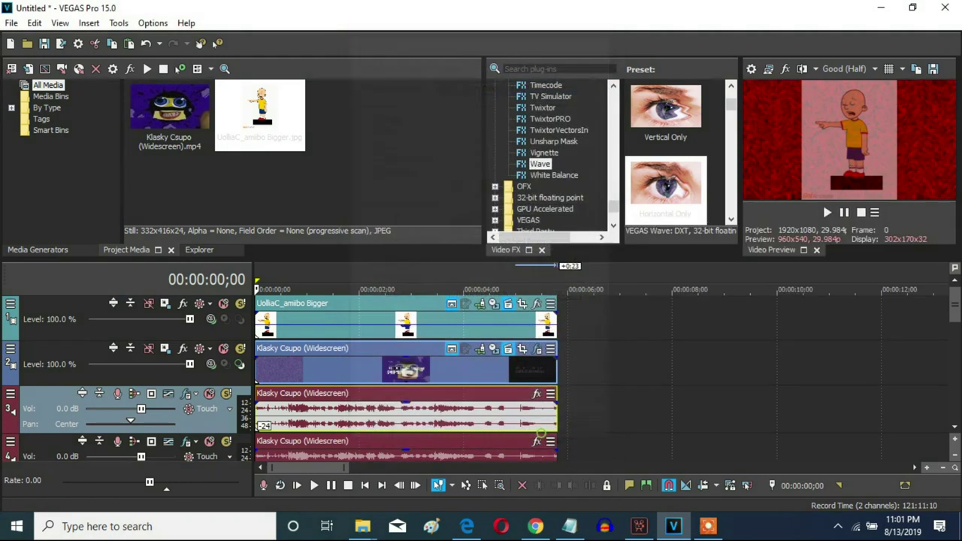
pyautogui.click(955, 438)
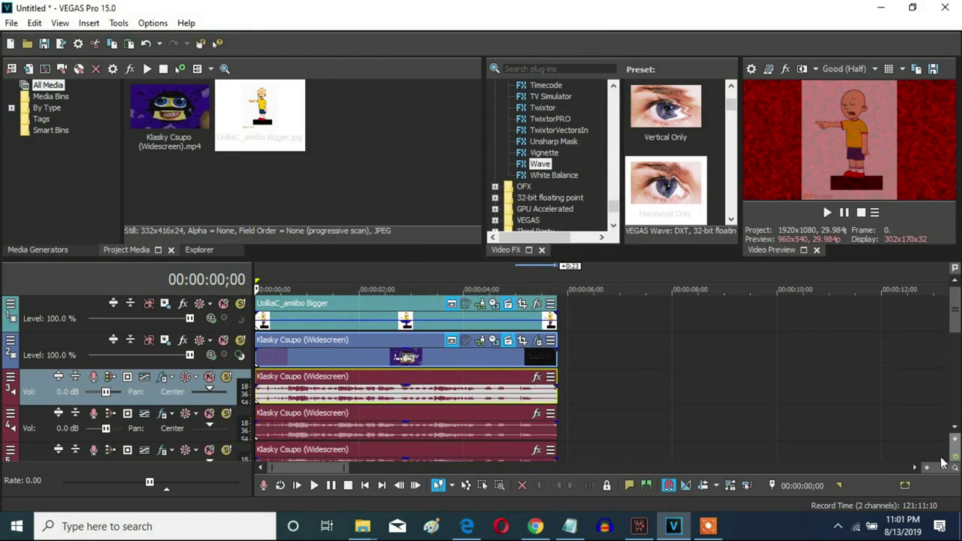
pyautogui.rightClick(508, 430)
pyautogui.click(553, 509)
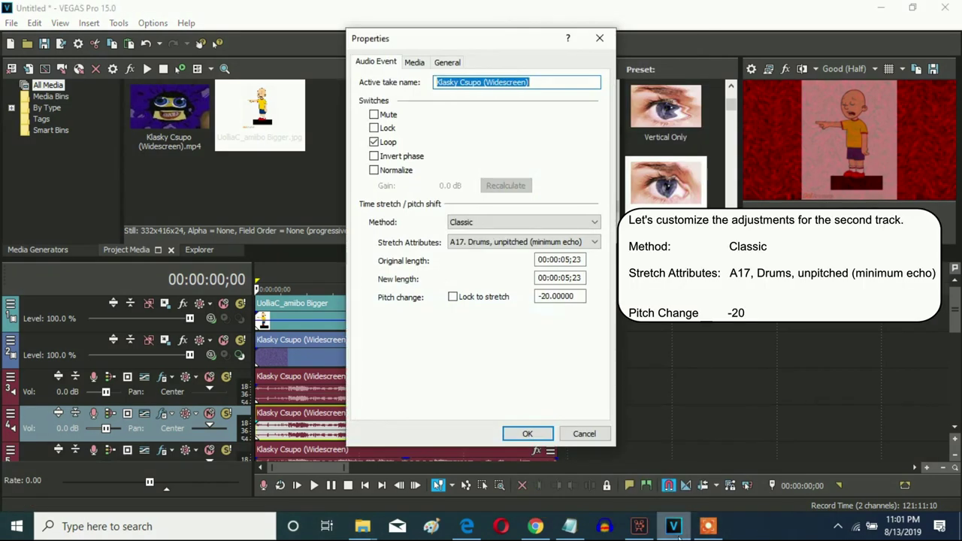
pyautogui.click(528, 434)
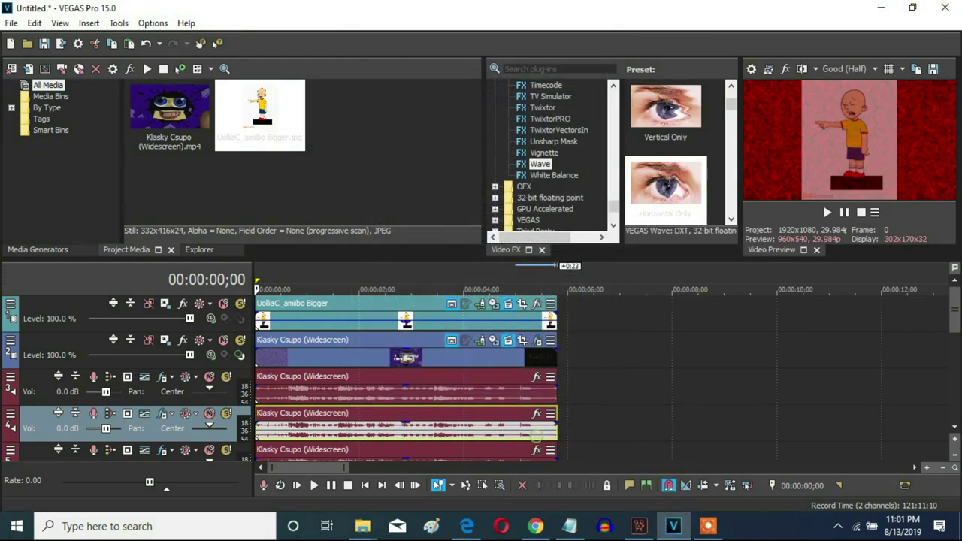
# - Check the stretch method, stretch attributes and pitch change of the audio events on tracks 5 and 6
pyautogui.scroll(-2, 955, 338)
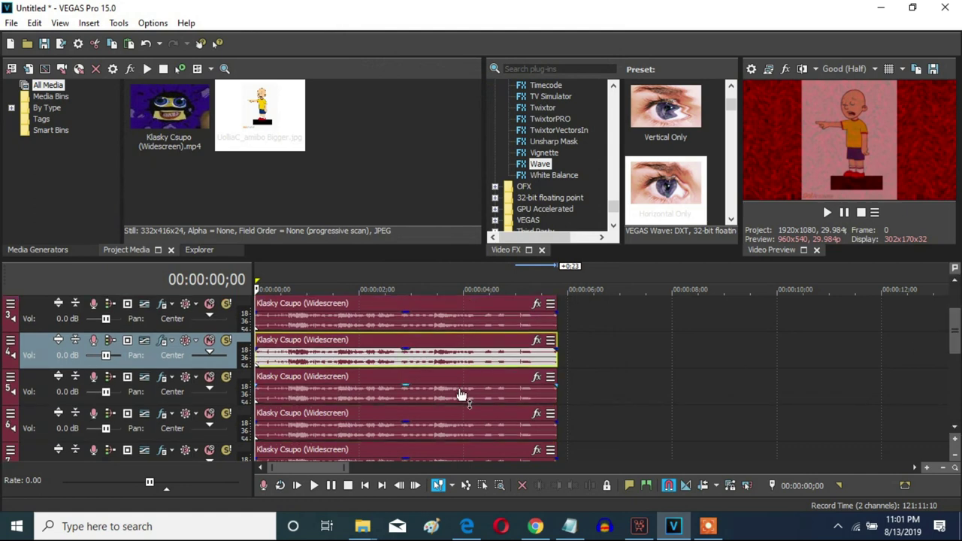
pyautogui.rightClick(461, 394)
pyautogui.click(502, 507)
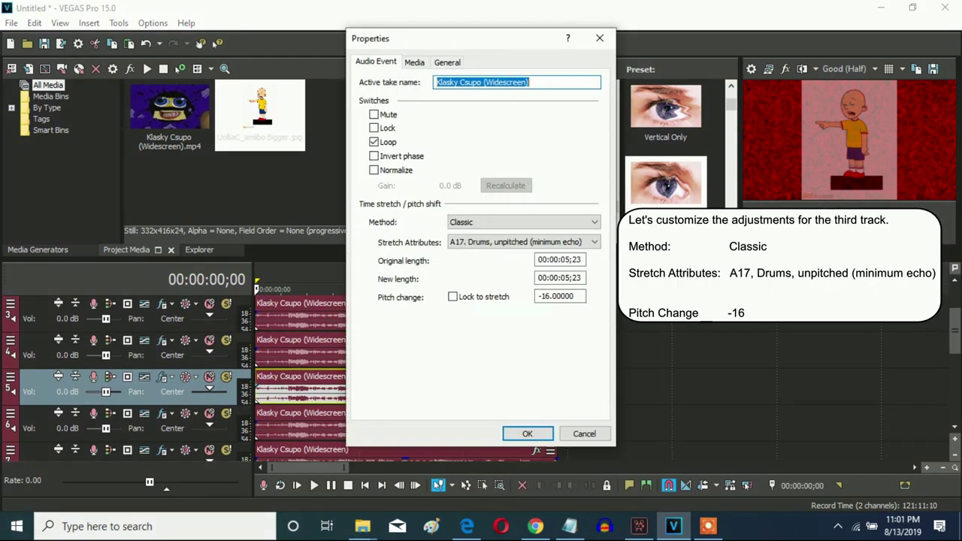
pyautogui.click(517, 440)
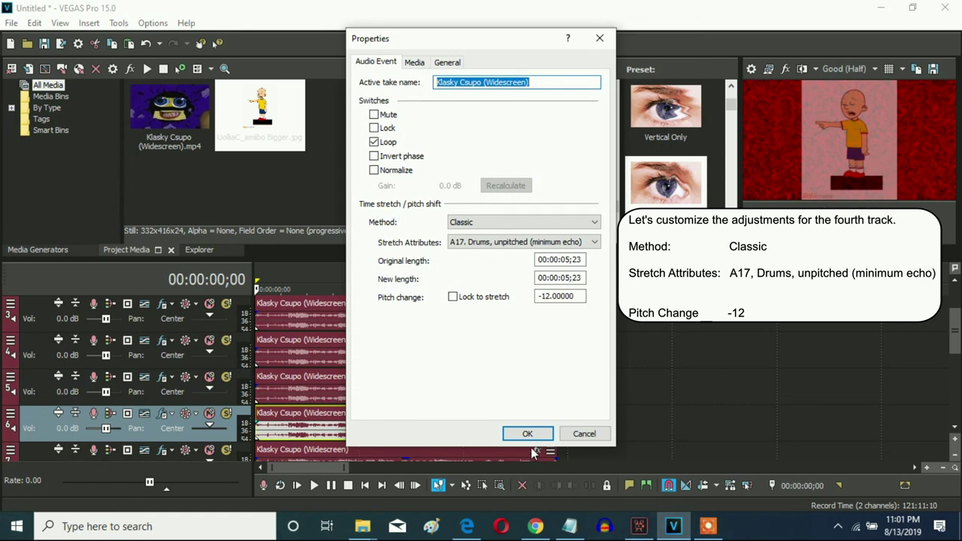
pyautogui.click(527, 433)
# - Inspect the pitch shift properties of the Klasky Csupo audio events on tracks 7 and 8
pyautogui.rightClick(481, 454)
pyautogui.click(519, 509)
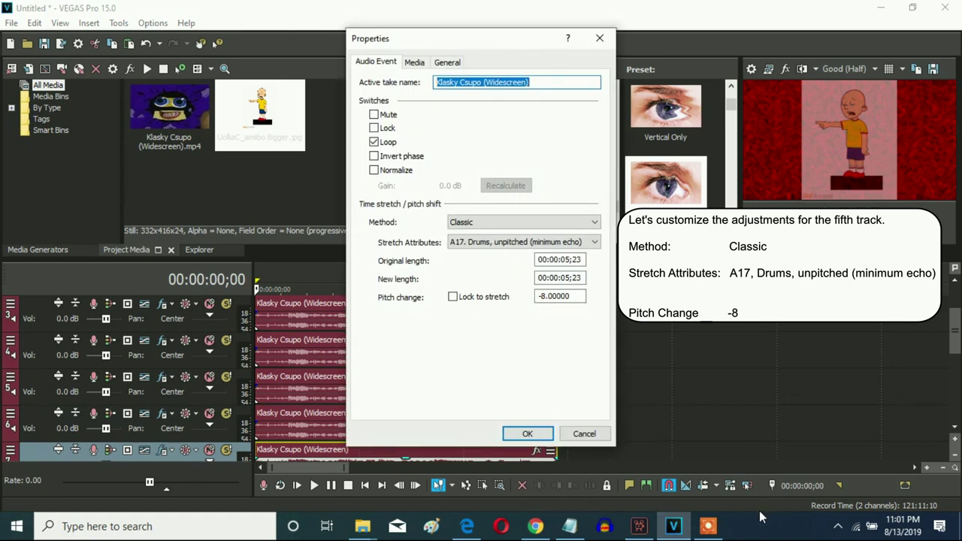
pyautogui.click(526, 434)
pyautogui.moveTo(956, 323); pyautogui.dragTo(955, 376)
pyautogui.rightClick(439, 352)
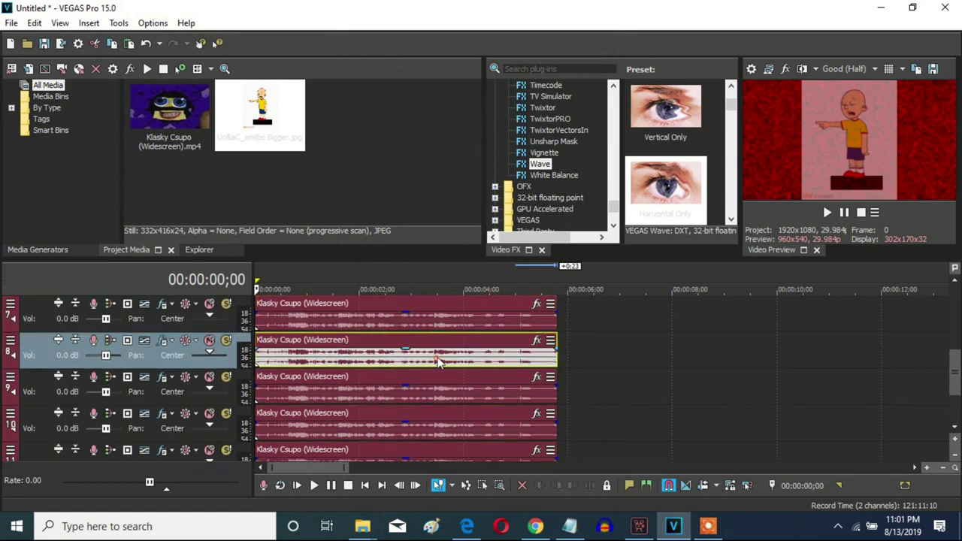
pyautogui.click(473, 508)
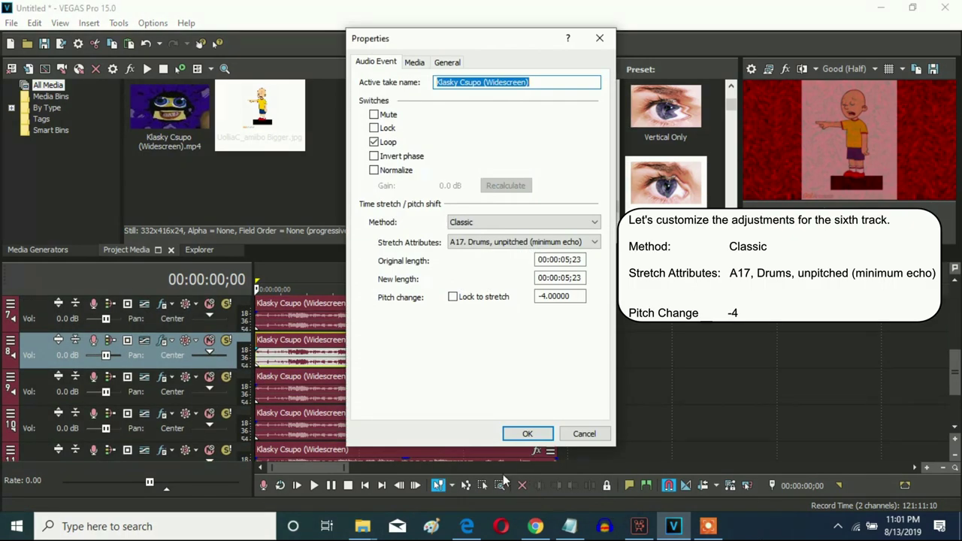
pyautogui.click(527, 434)
# - Set the time stretch / pitch shift method of the track 9 audio event to Classic
pyautogui.rightClick(418, 397)
pyautogui.click(473, 508)
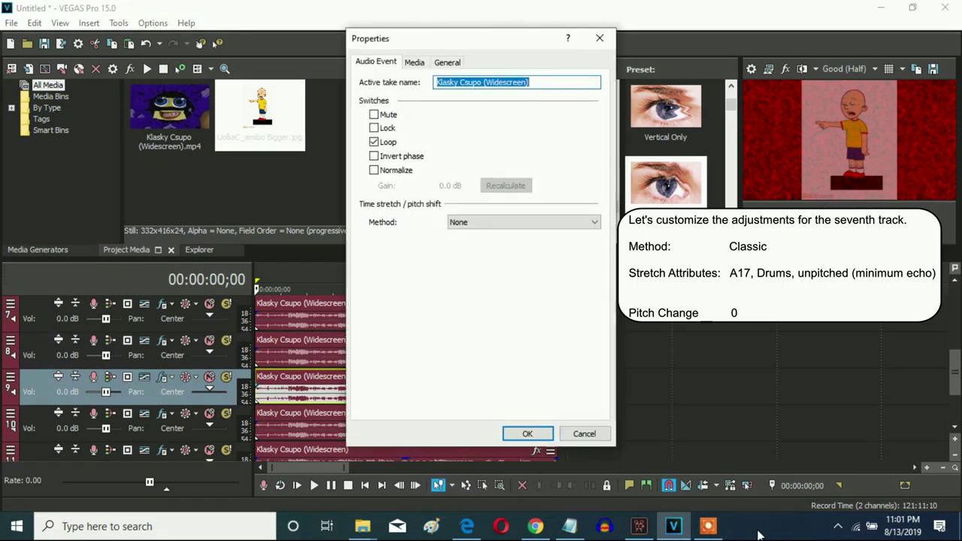
pyautogui.click(496, 223)
pyautogui.click(481, 249)
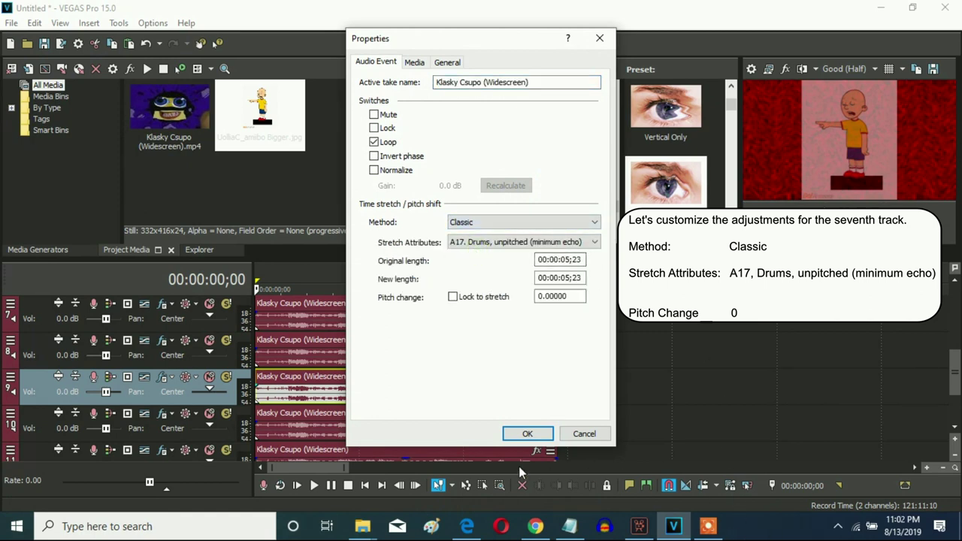
pyautogui.click(527, 434)
# - Inspect the pitch shift properties of the audio events on tracks 10 and 11, and return to the first tracks
pyautogui.rightClick(476, 425)
pyautogui.click(518, 509)
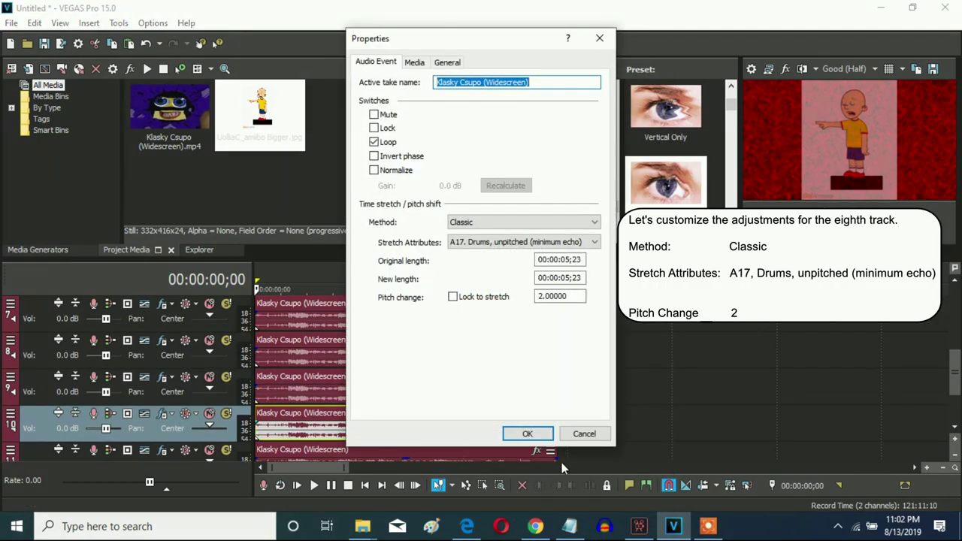
pyautogui.click(528, 434)
pyautogui.click(505, 451)
pyautogui.rightClick(505, 451)
pyautogui.click(526, 509)
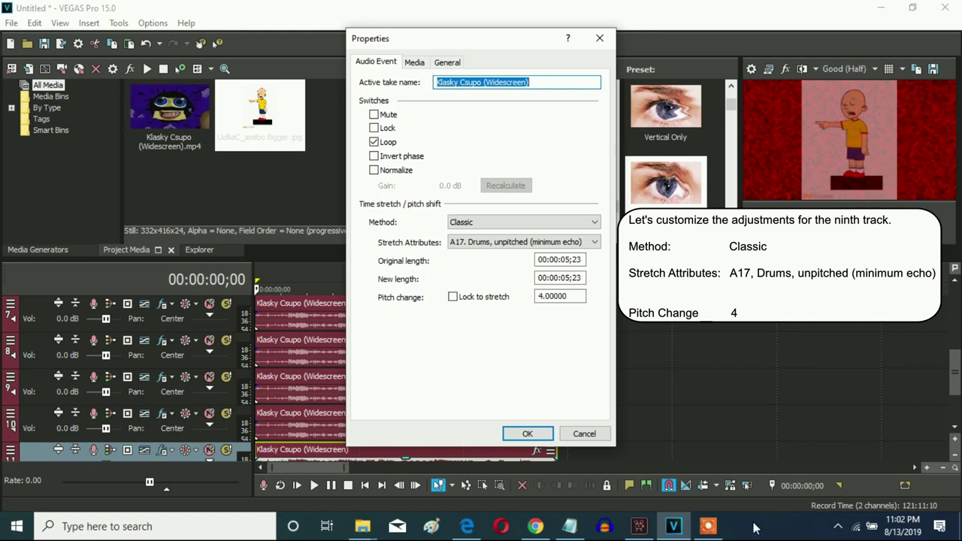
pyautogui.click(532, 434)
pyautogui.moveTo(954, 372); pyautogui.dragTo(957, 251)
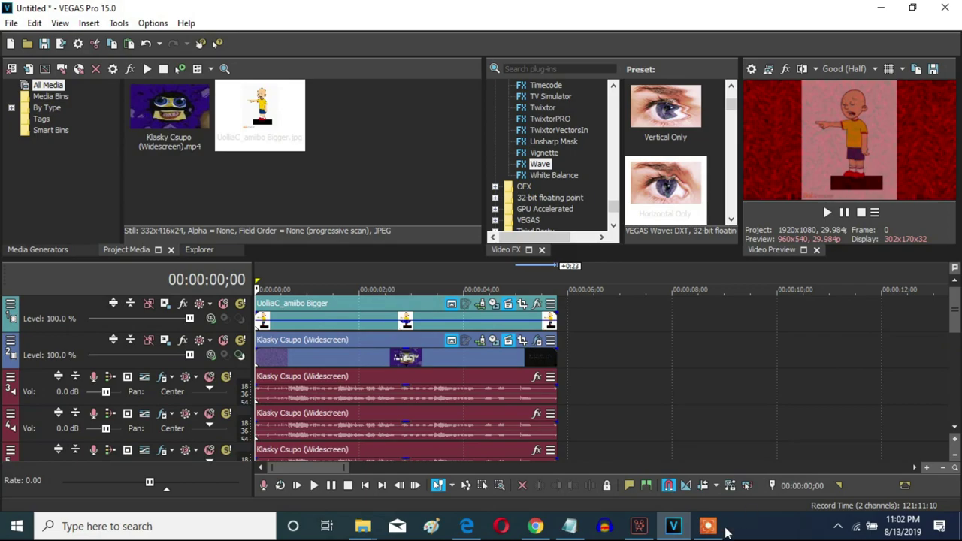
pyautogui.click(571, 508)
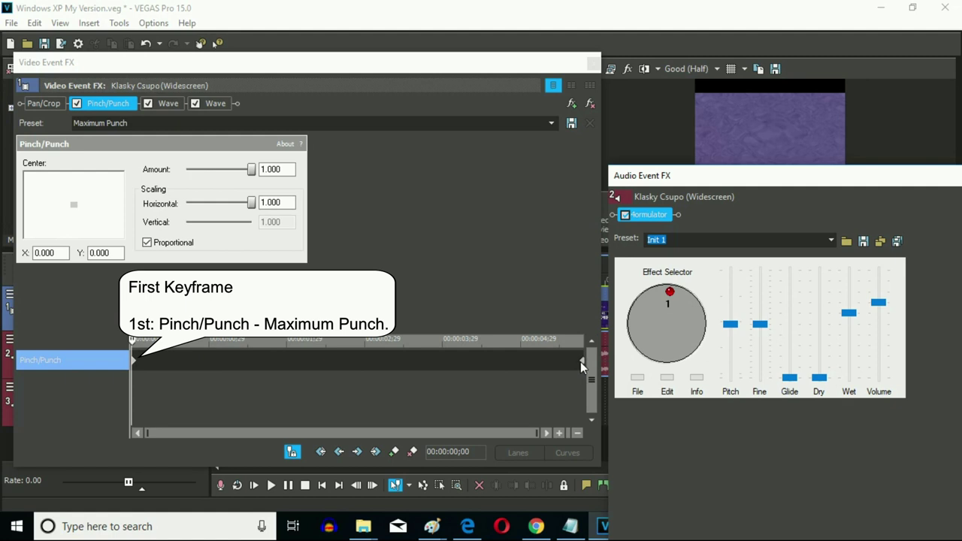
# - Review the second Pinch/Punch keyframe and both Wave effects of the Klasky Csupo video event, and close its effects window
pyautogui.click(582, 361)
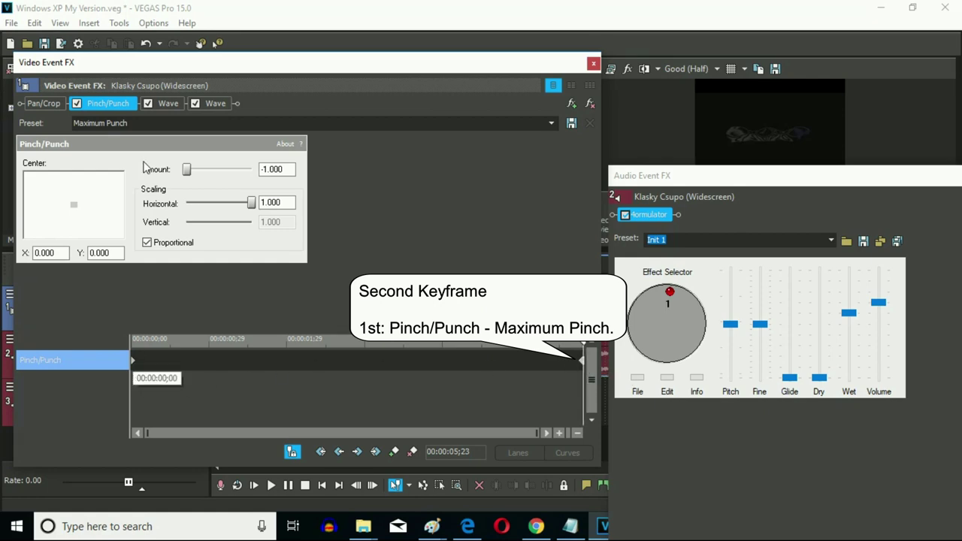
pyautogui.click(168, 103)
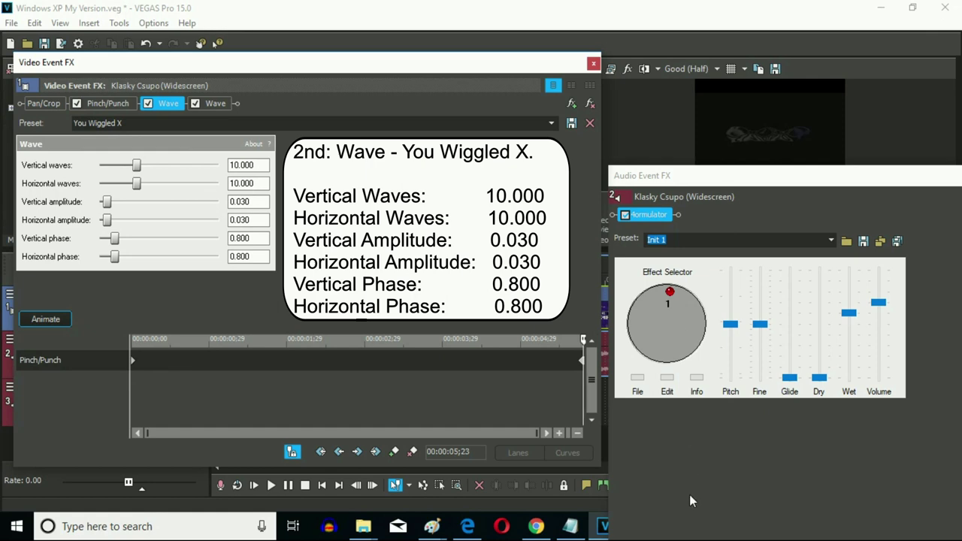
pyautogui.click(215, 103)
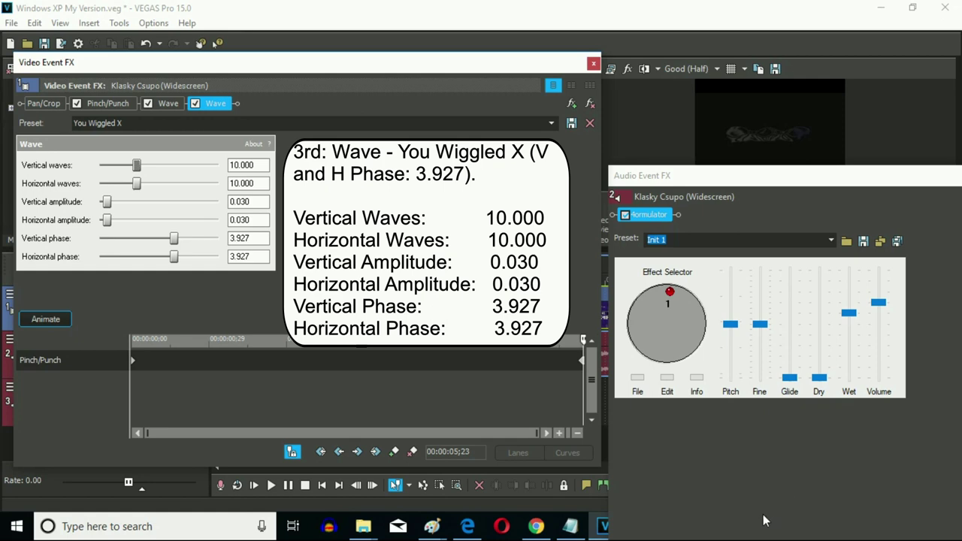
pyautogui.click(593, 63)
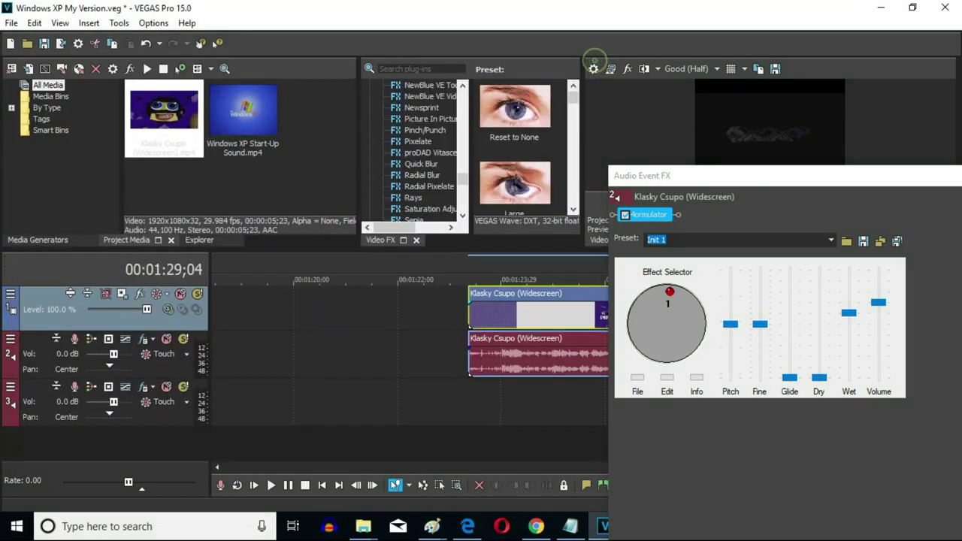
# - Set the 4ormulator effect selector to 21 and raise its pitch to 82 for the track 2 audio event
pyautogui.moveTo(671, 297)
pyautogui.mouseDown()
pyautogui.moveTo(690, 303)
pyautogui.moveTo(692, 338)
pyautogui.moveTo(646, 347)
pyautogui.mouseUp()
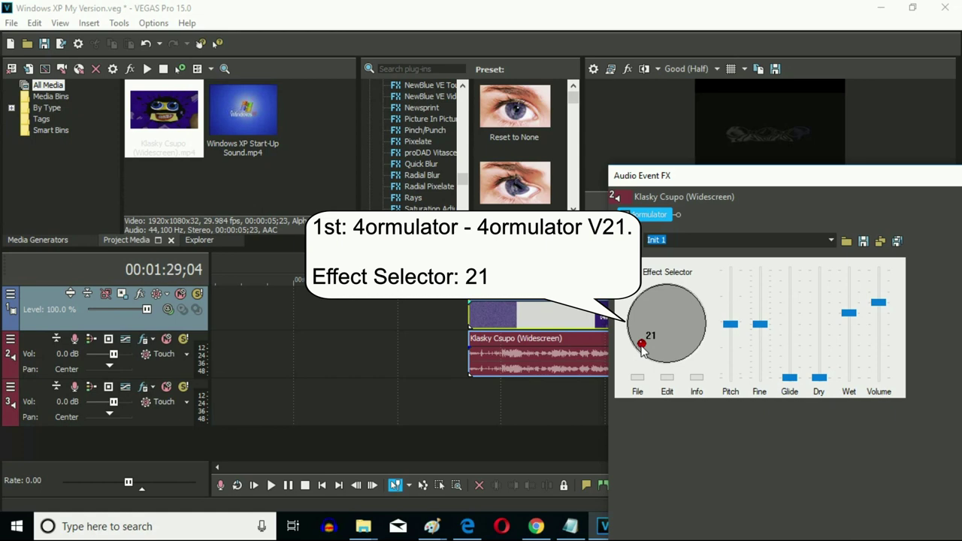
pyautogui.moveTo(730, 324); pyautogui.dragTo(733, 296)
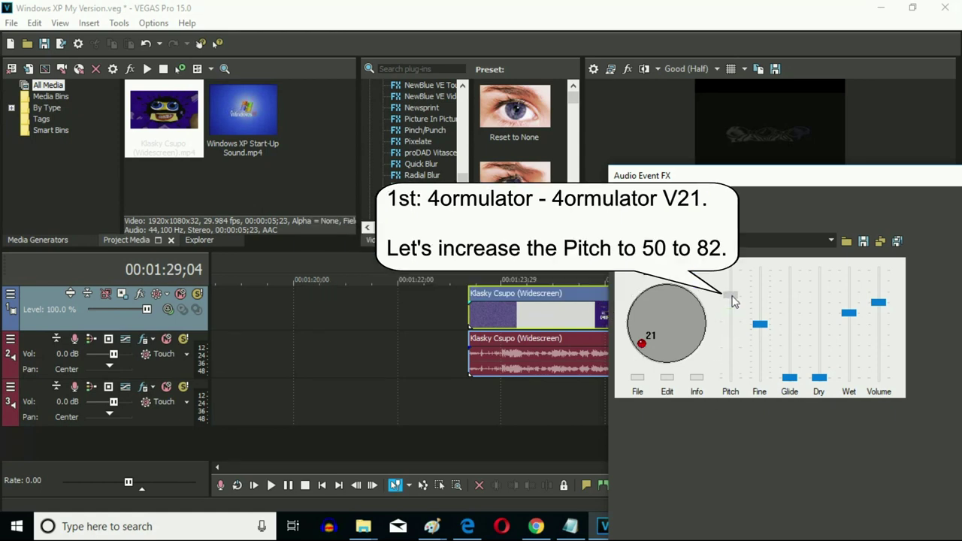
pyautogui.moveTo(733, 301); pyautogui.dragTo(734, 301)
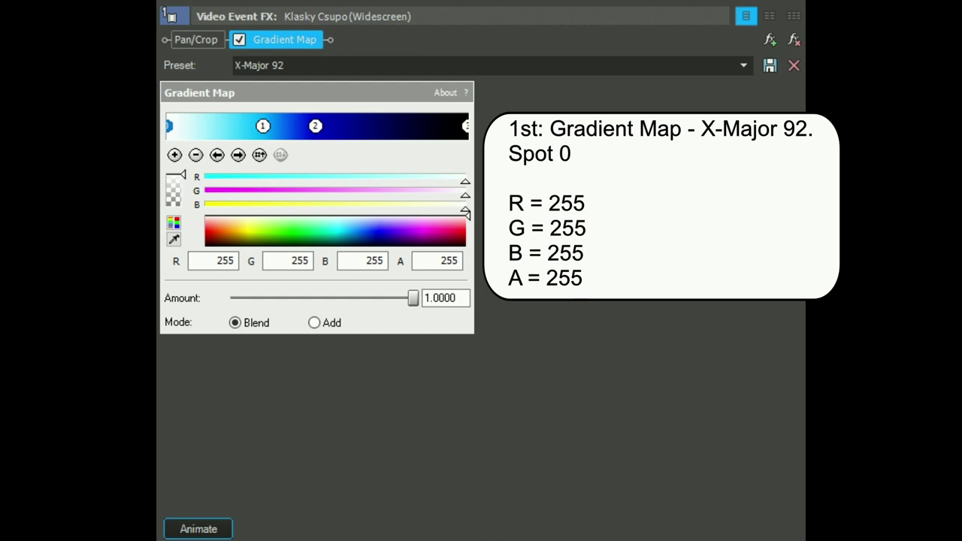
# - Examine the RGBA values of colour spots 1, 2 and 3 in the Gradient Map preset X-Major 92
pyautogui.click(263, 125)
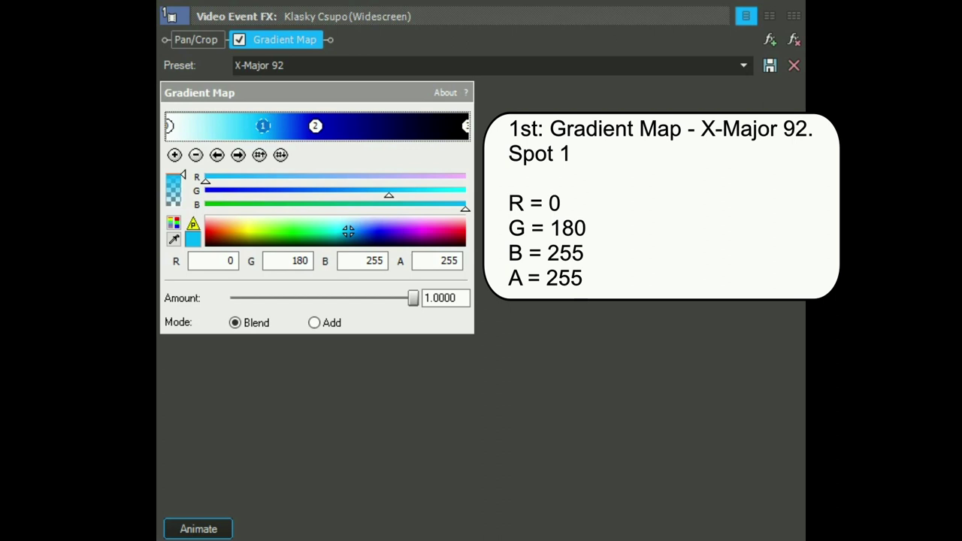
pyautogui.click(315, 126)
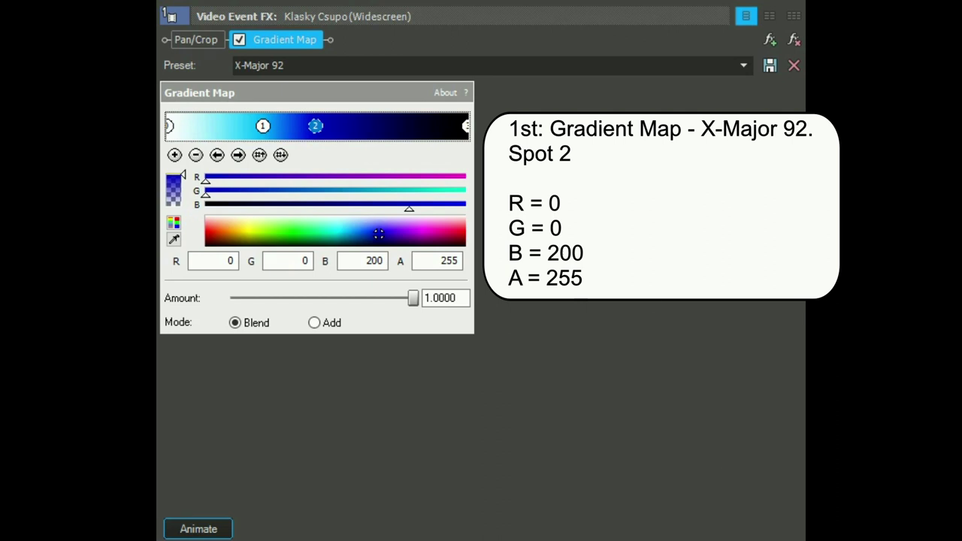
pyautogui.click(466, 126)
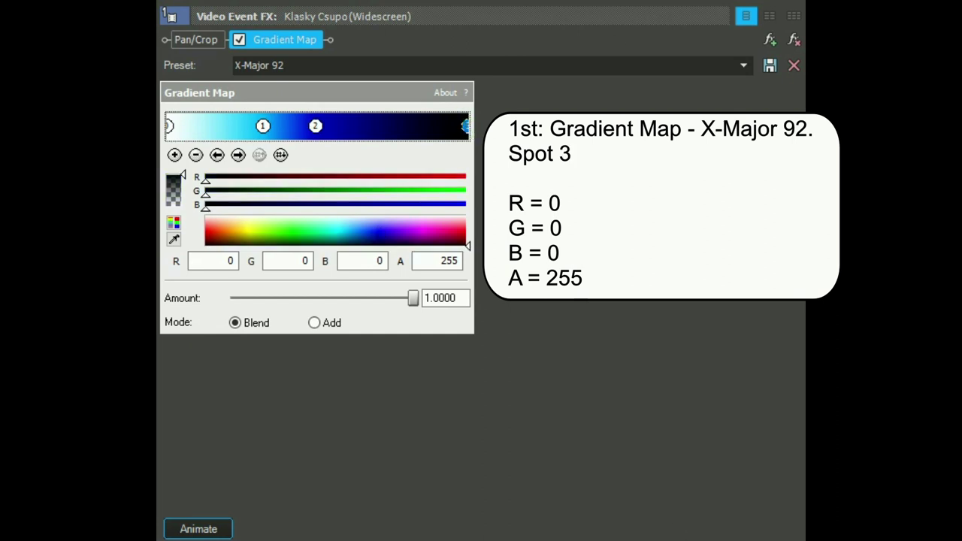